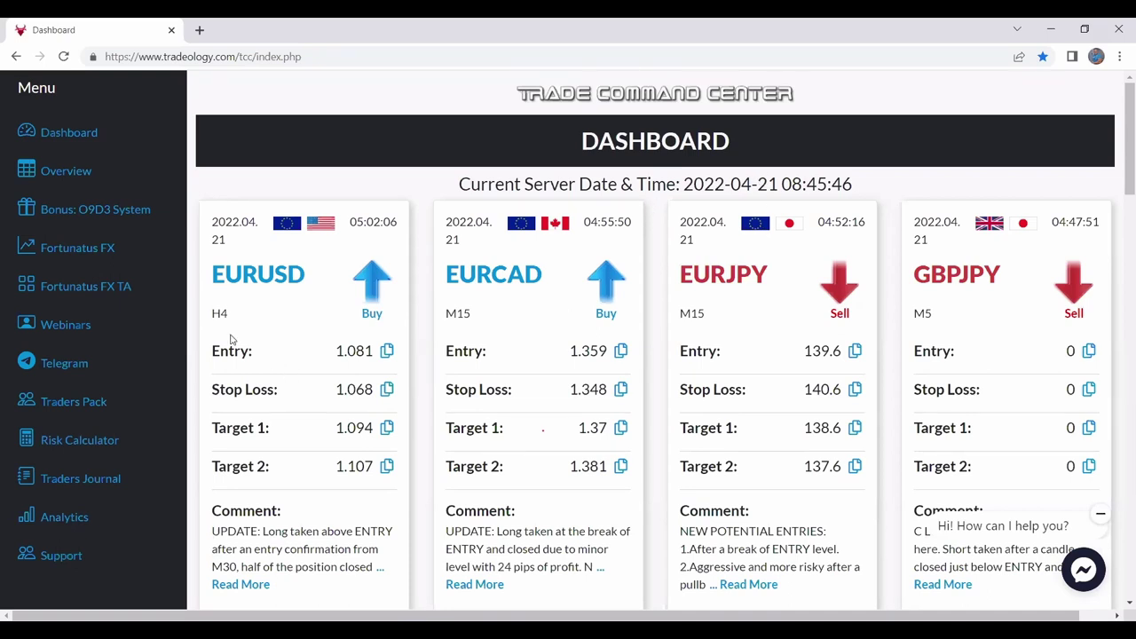
Step: Highlight the EURUSD pair name, its H4 timeframe and the EURCAD card's M15 timeframe
{"action": "left_click_drag", "start_coordinate": [215, 275], "coordinate": [293, 271]}
{"action": "left_click", "coordinate": [293, 270]}
{"action": "left_click_drag", "start_coordinate": [211, 313], "coordinate": [234, 317]}
{"action": "left_click", "coordinate": [223, 320]}
{"action": "left_click_drag", "start_coordinate": [448, 316], "coordinate": [484, 321]}
{"action": "left_click", "coordinate": [691, 303]}
Step: Select the EURUSD Entry price 1.081 and bring up its copy options, then dismiss them
{"action": "left_click_drag", "start_coordinate": [347, 352], "coordinate": [373, 352]}
{"action": "left_click", "coordinate": [354, 352]}
{"action": "right_click", "coordinate": [364, 355]}
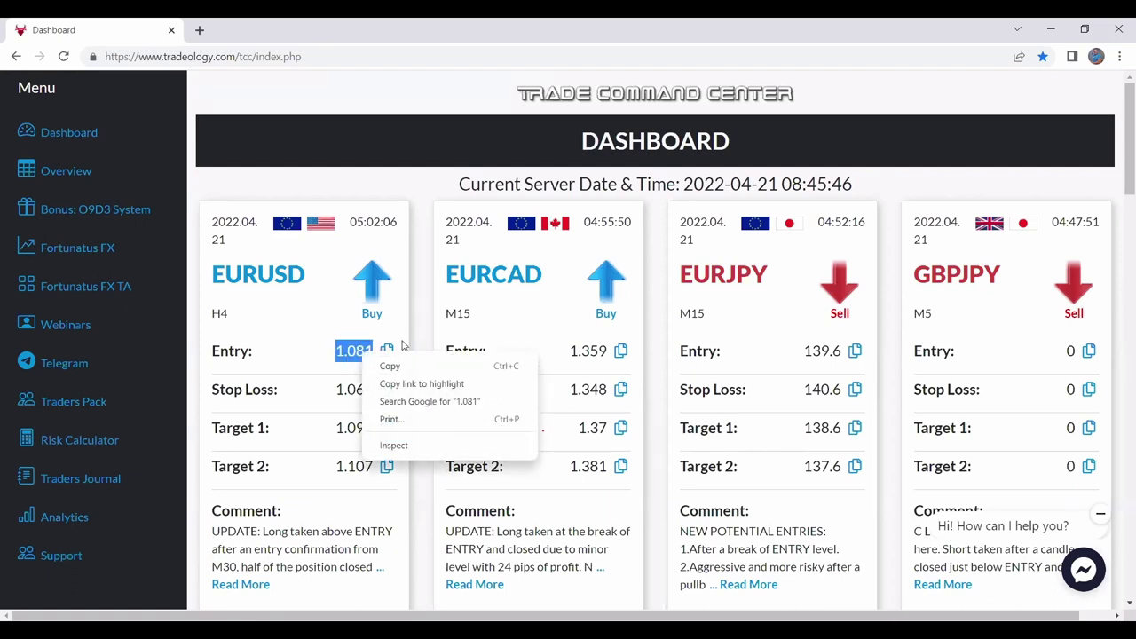
{"action": "left_click", "coordinate": [387, 352]}
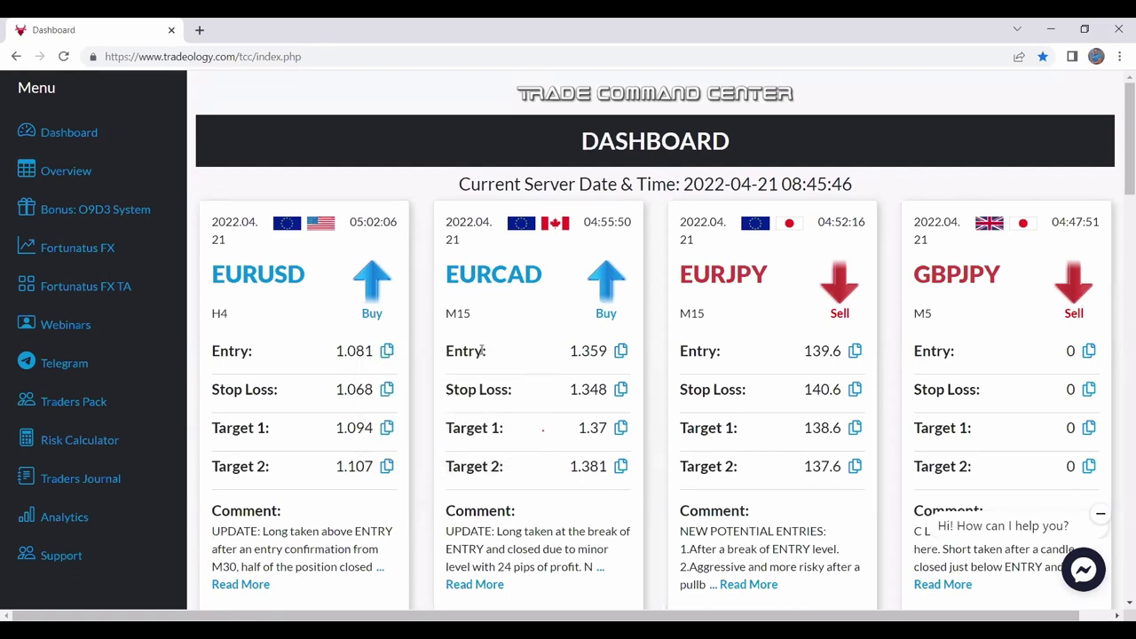
Step: Reveal the EURUSD card's full comment: 91 pips profit near TP1, 31 from previous entry
{"action": "scroll", "coordinate": [533, 349], "scroll_direction": "down", "scroll_amount": 2}
{"action": "scroll", "coordinate": [534, 349], "scroll_direction": "down", "scroll_amount": 1}
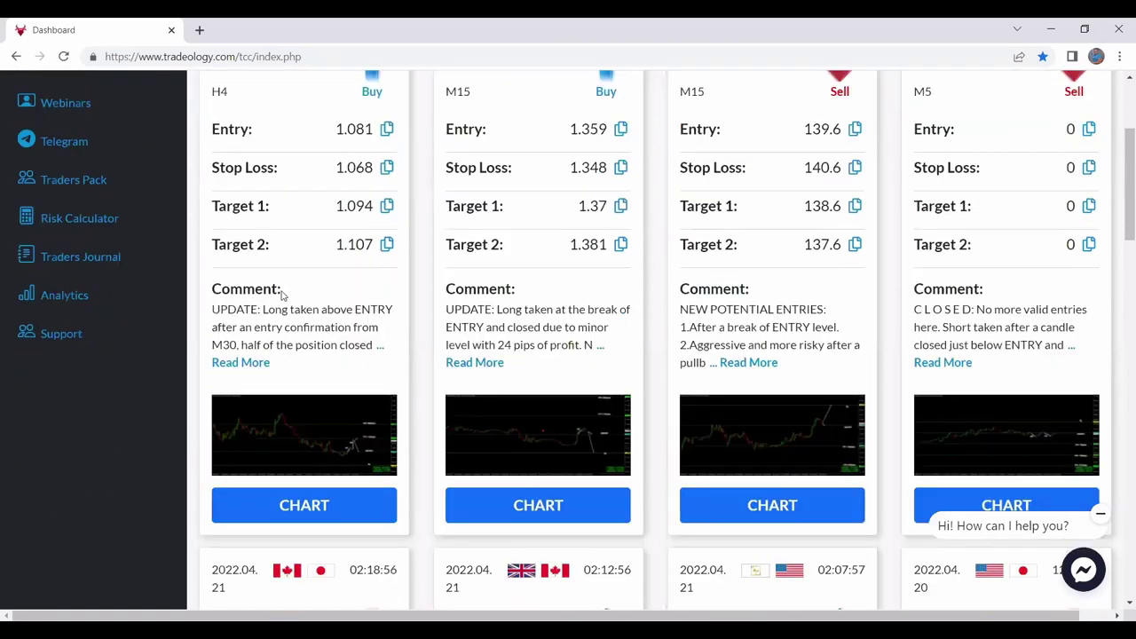
{"action": "left_click", "coordinate": [253, 364]}
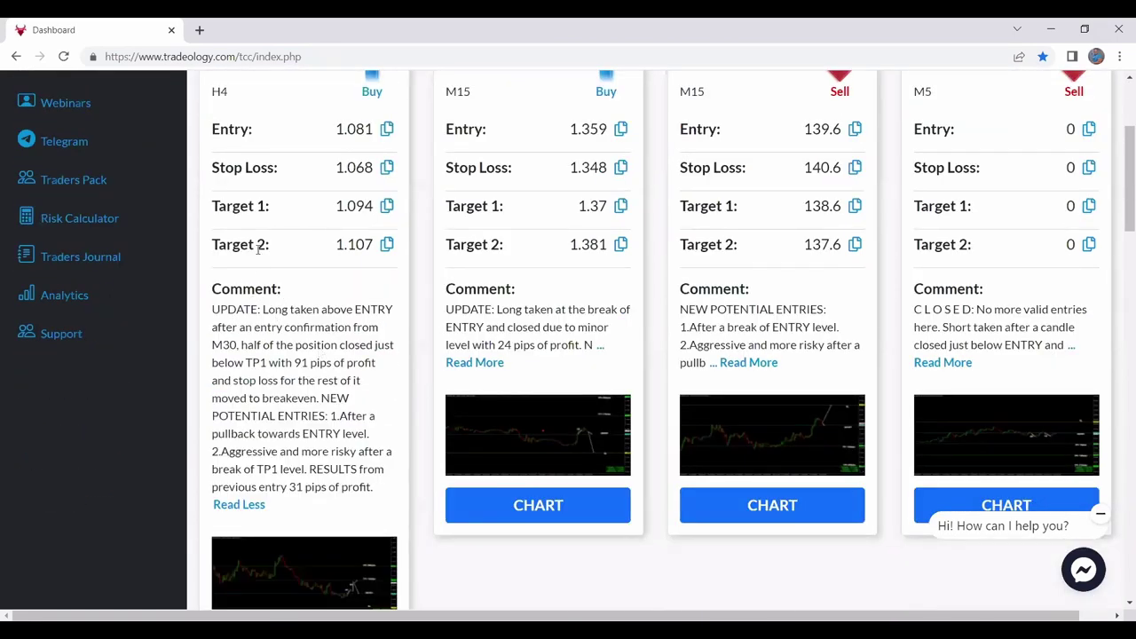
{"action": "scroll", "coordinate": [274, 270], "scroll_direction": "up", "scroll_amount": 1}
{"action": "scroll", "coordinate": [275, 262], "scroll_direction": "up", "scroll_amount": 1}
{"action": "scroll", "coordinate": [275, 261], "scroll_direction": "down", "scroll_amount": 2}
{"action": "scroll", "coordinate": [307, 442], "scroll_direction": "down", "scroll_amount": 1}
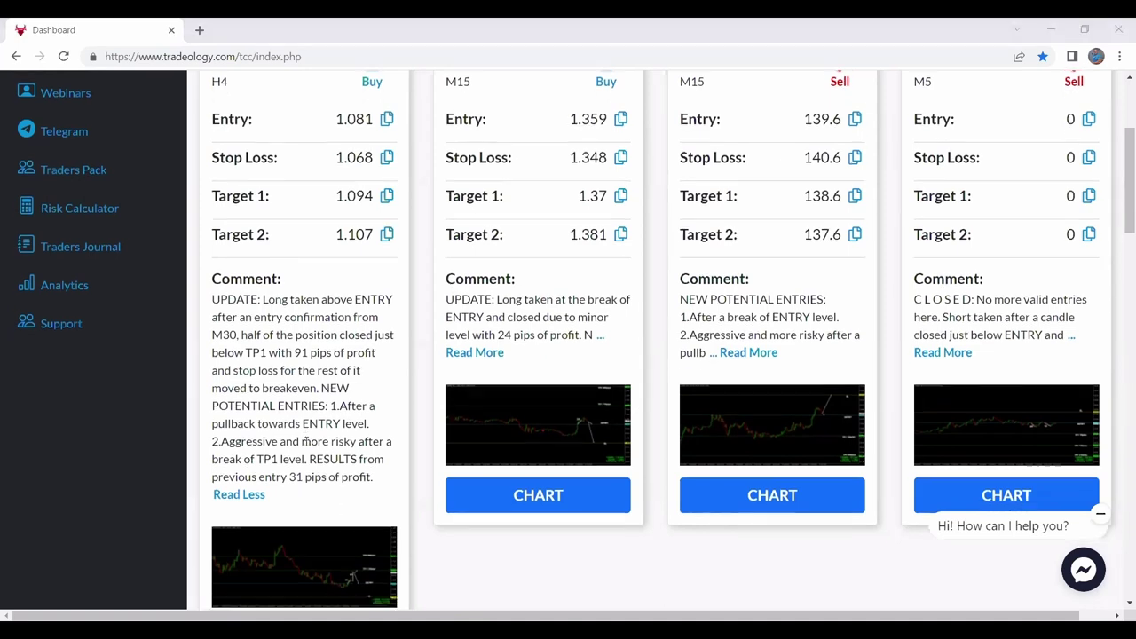
{"action": "scroll", "coordinate": [307, 441], "scroll_direction": "down", "scroll_amount": 3}
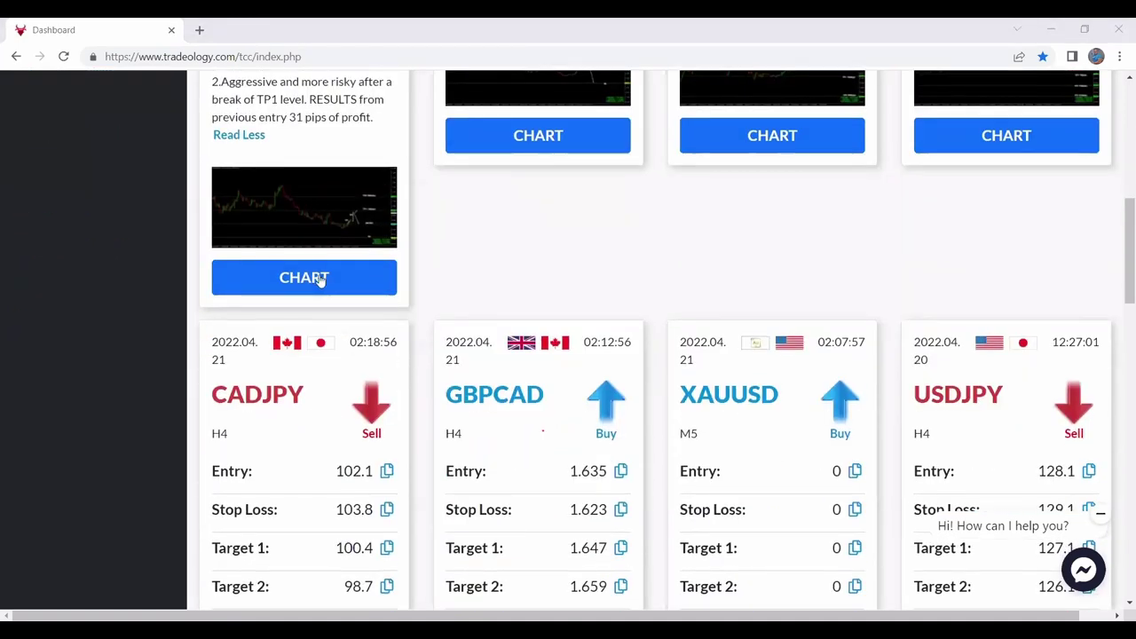
{"action": "left_click", "coordinate": [324, 278]}
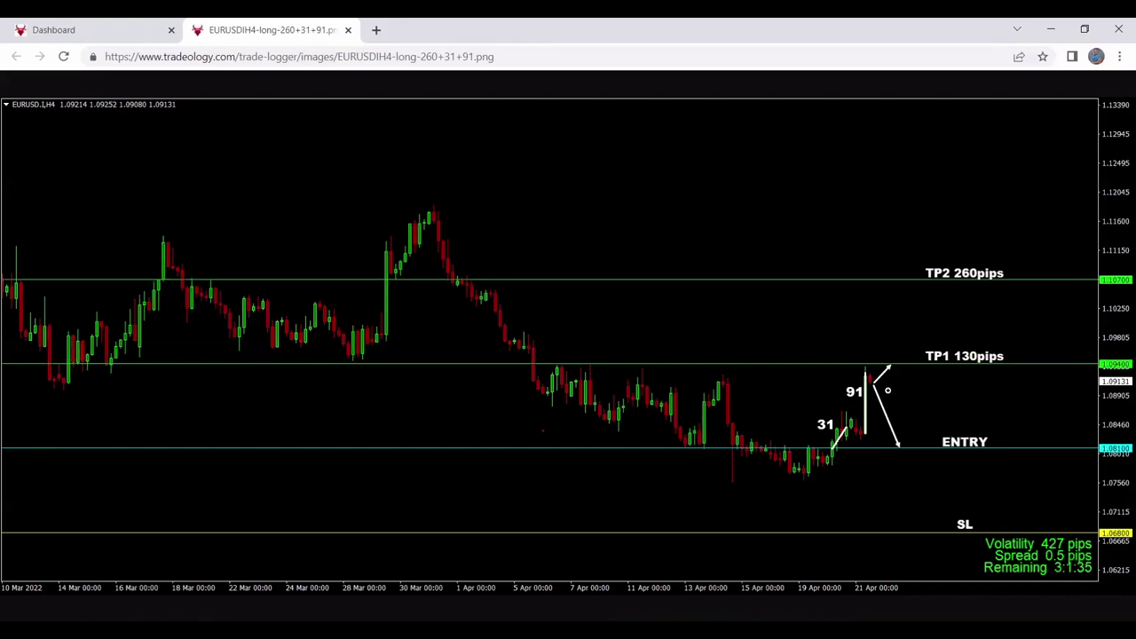
{"action": "left_click", "coordinate": [348, 30]}
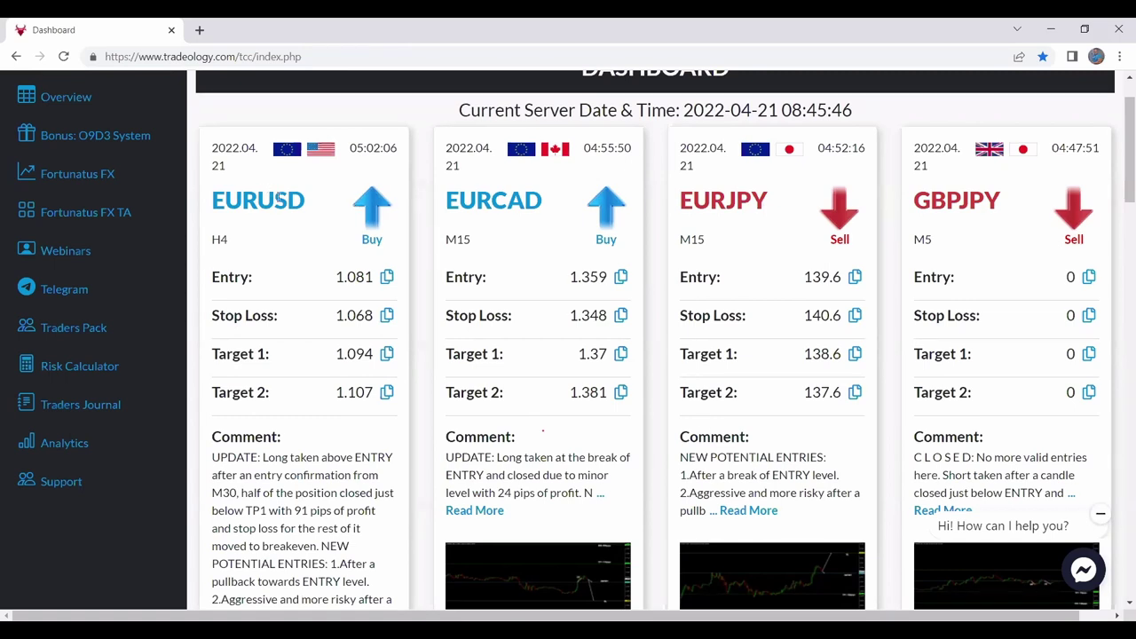
Step: Open a new EURUSD.I chart from the Forex.I symbol list in MetaTrader 4
{"action": "key", "text": "alt+Tab"}
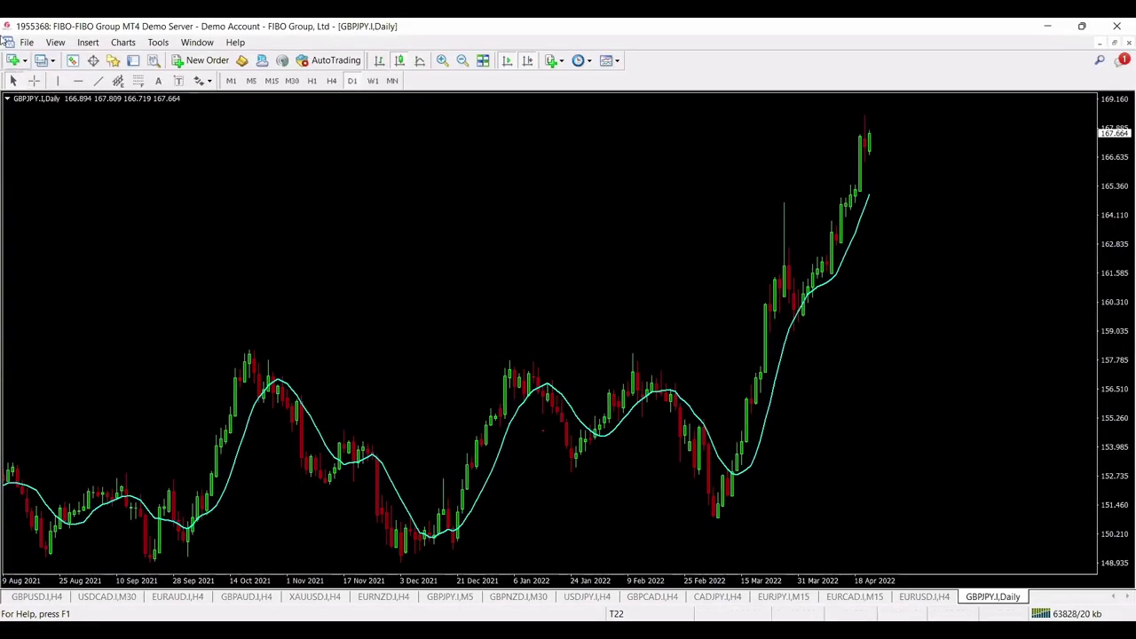
{"action": "left_click", "coordinate": [16, 62]}
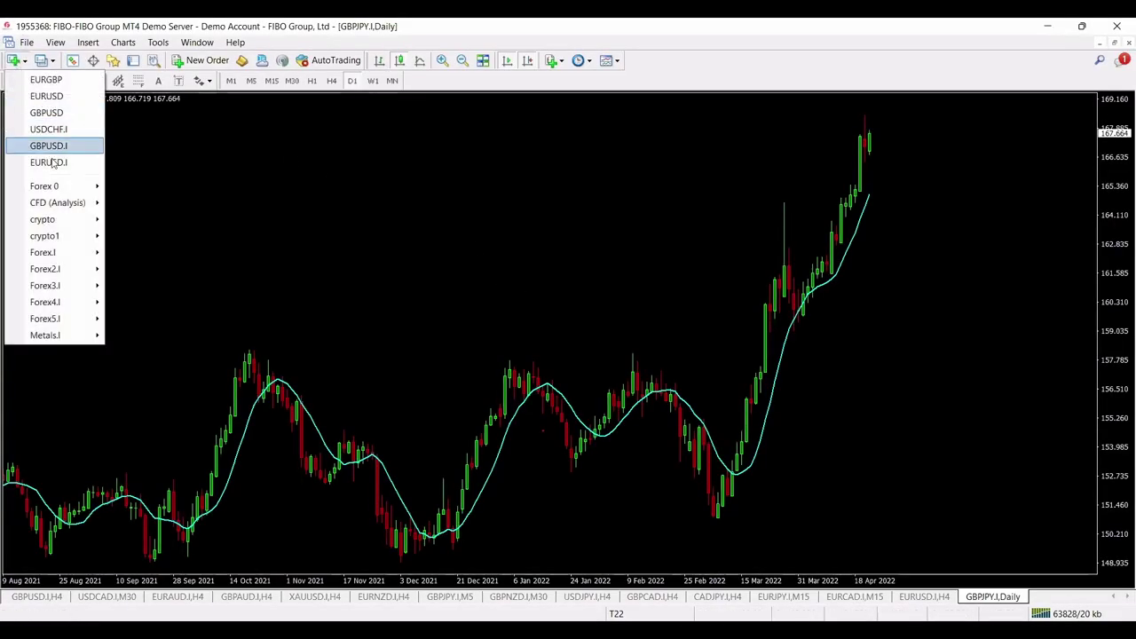
{"action": "mouse_move", "coordinate": [51, 238]}
{"action": "mouse_move", "coordinate": [84, 252]}
{"action": "left_click", "coordinate": [142, 285]}
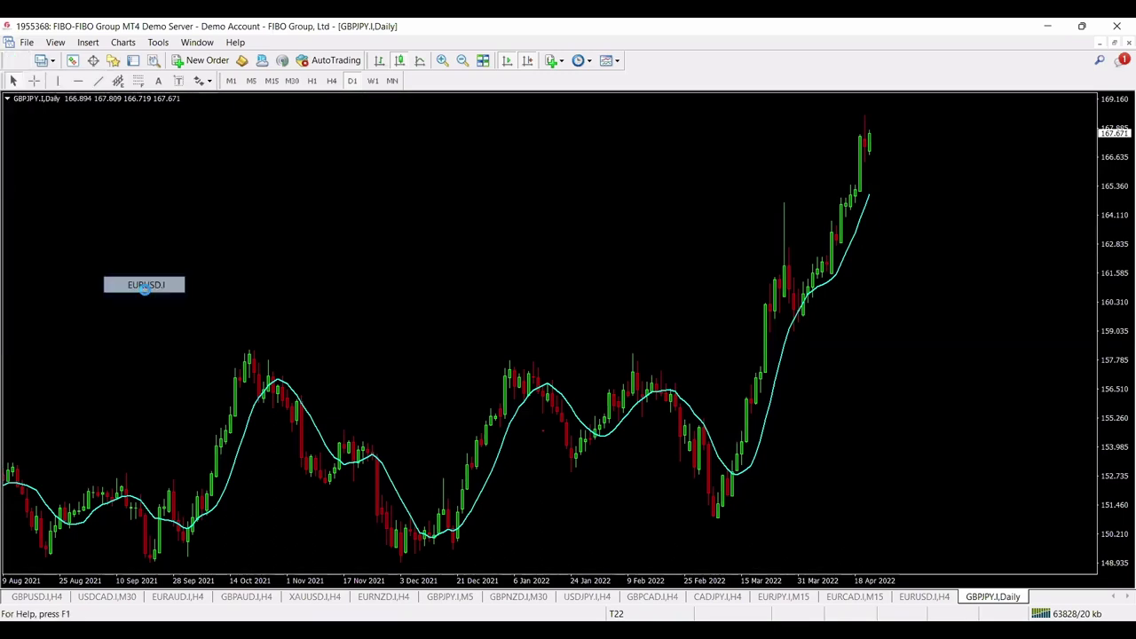
Step: Set the chart to H4 with Chart Shift on, then copy the dashboard's 1.081 Entry price
{"action": "left_click", "coordinate": [331, 81]}
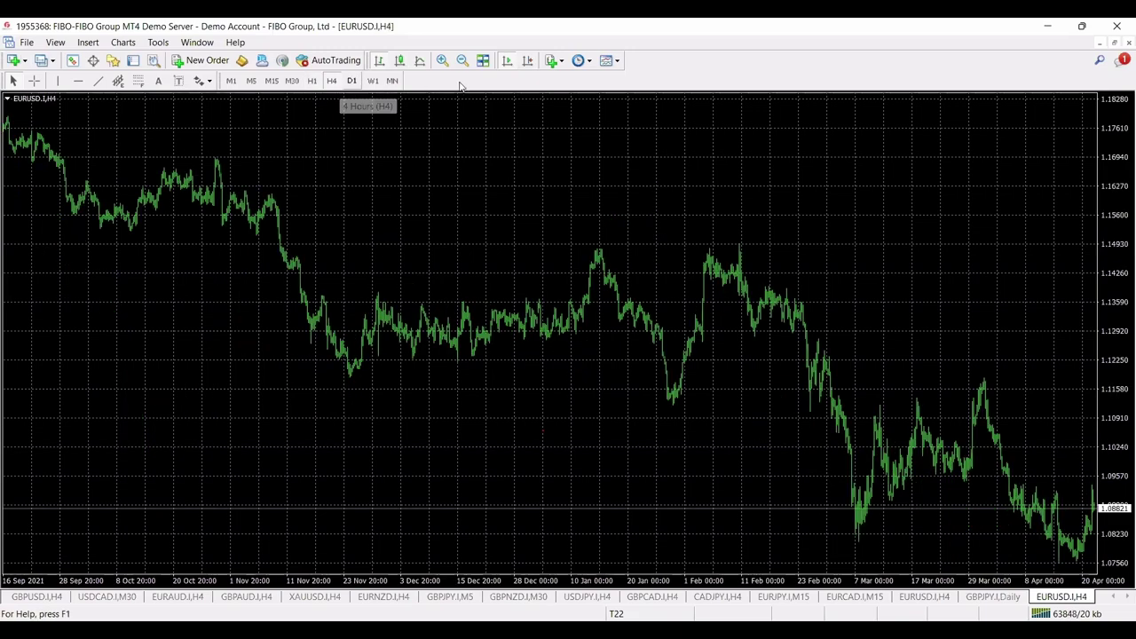
{"action": "left_click", "coordinate": [527, 61]}
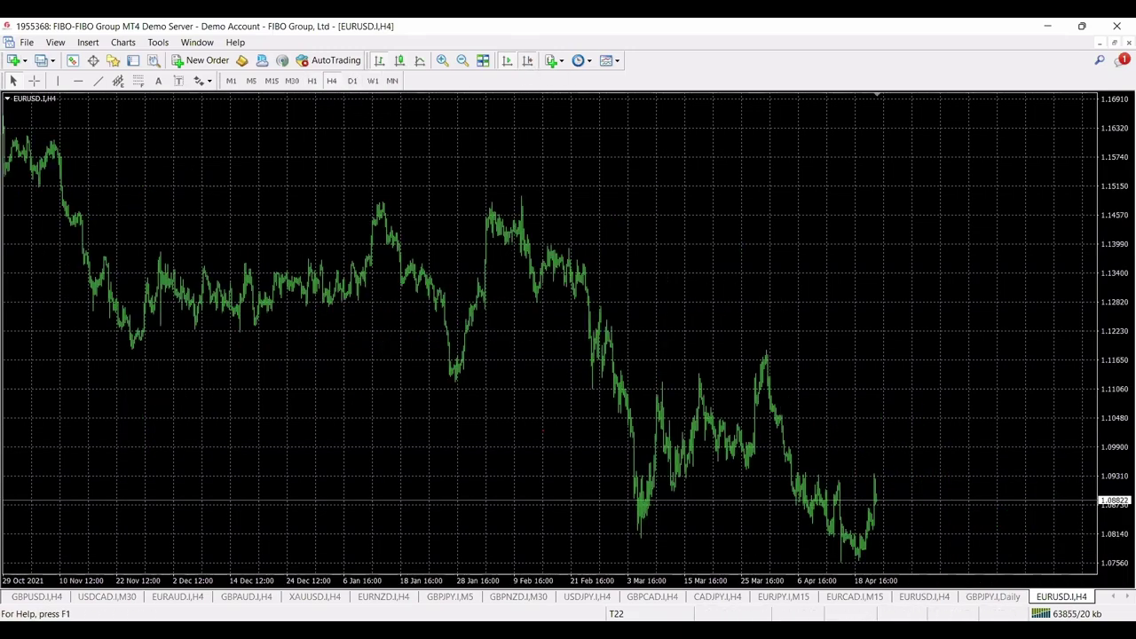
{"action": "key", "text": "alt+Tab"}
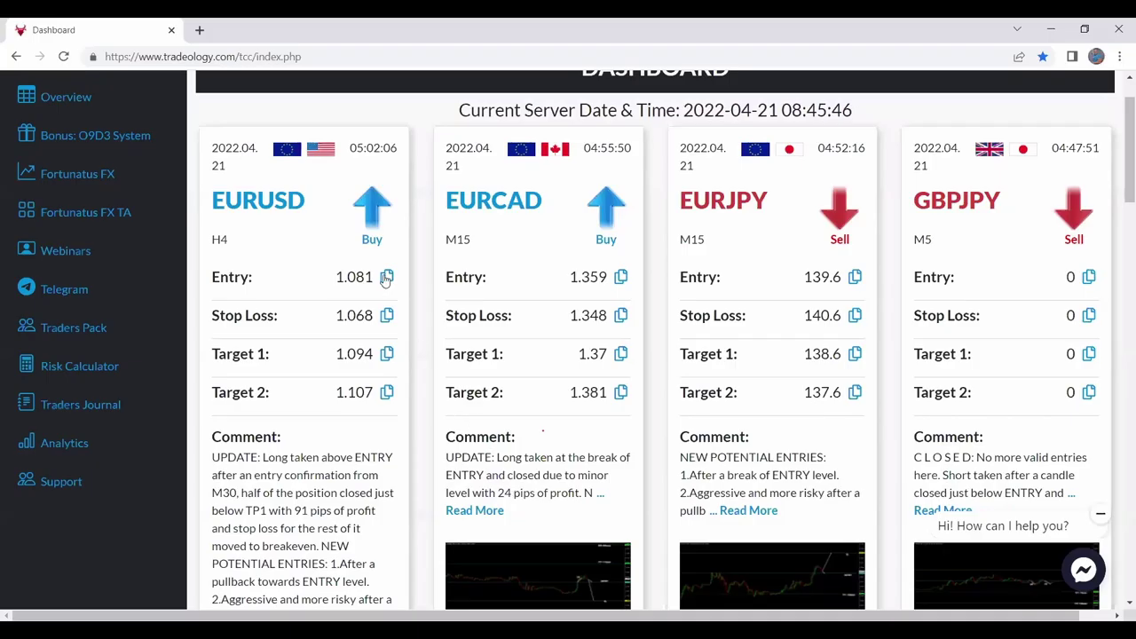
{"action": "left_click", "coordinate": [387, 277]}
Step: Start a pending EURUSD.I order with its at-price set to the copied entry price
{"action": "key", "text": "alt+Tab"}
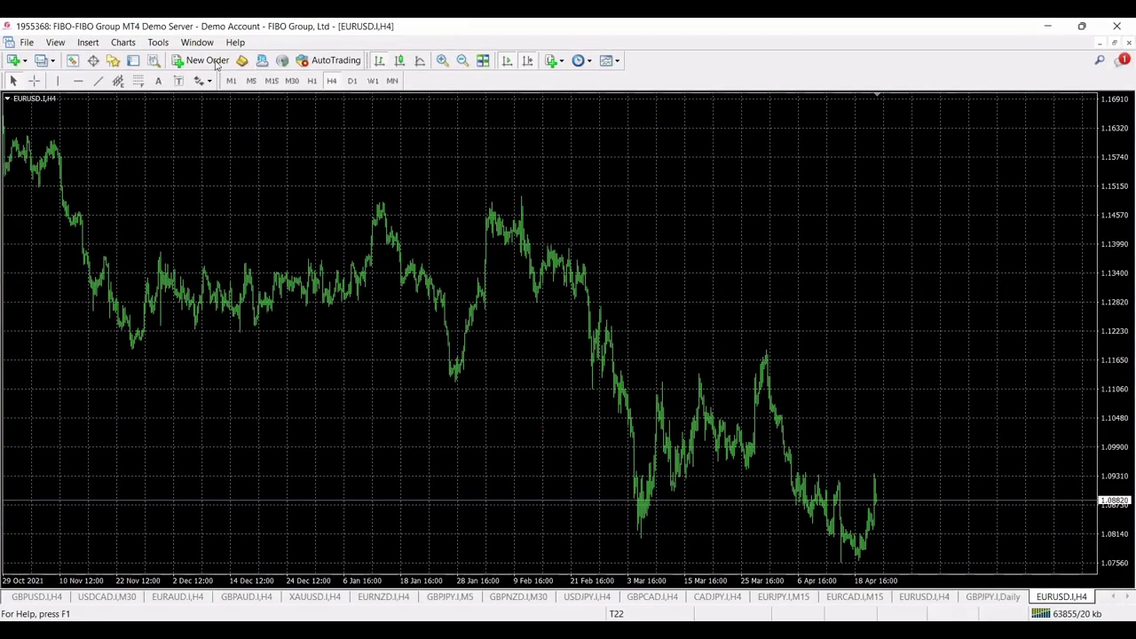
{"action": "left_click", "coordinate": [202, 59]}
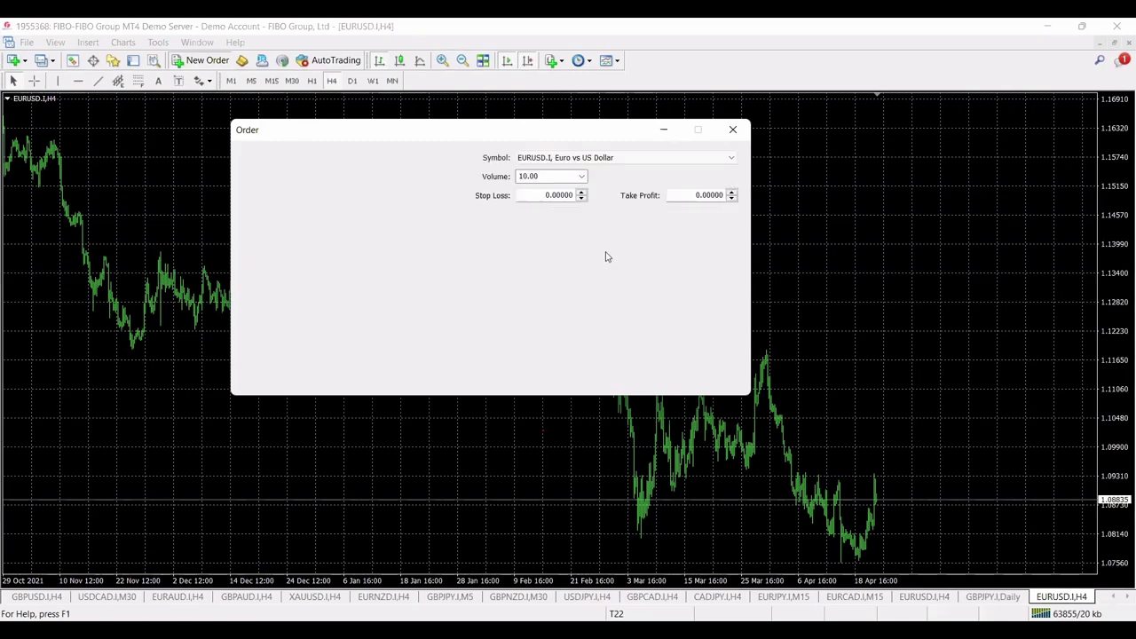
{"action": "left_click", "coordinate": [698, 234]}
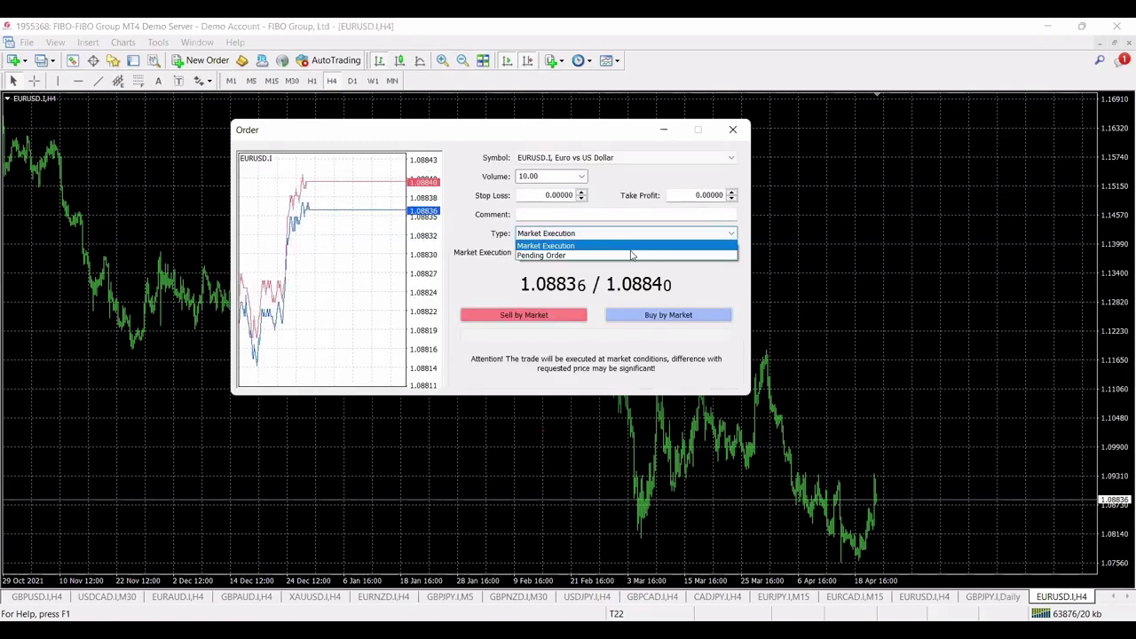
{"action": "left_click", "coordinate": [631, 254]}
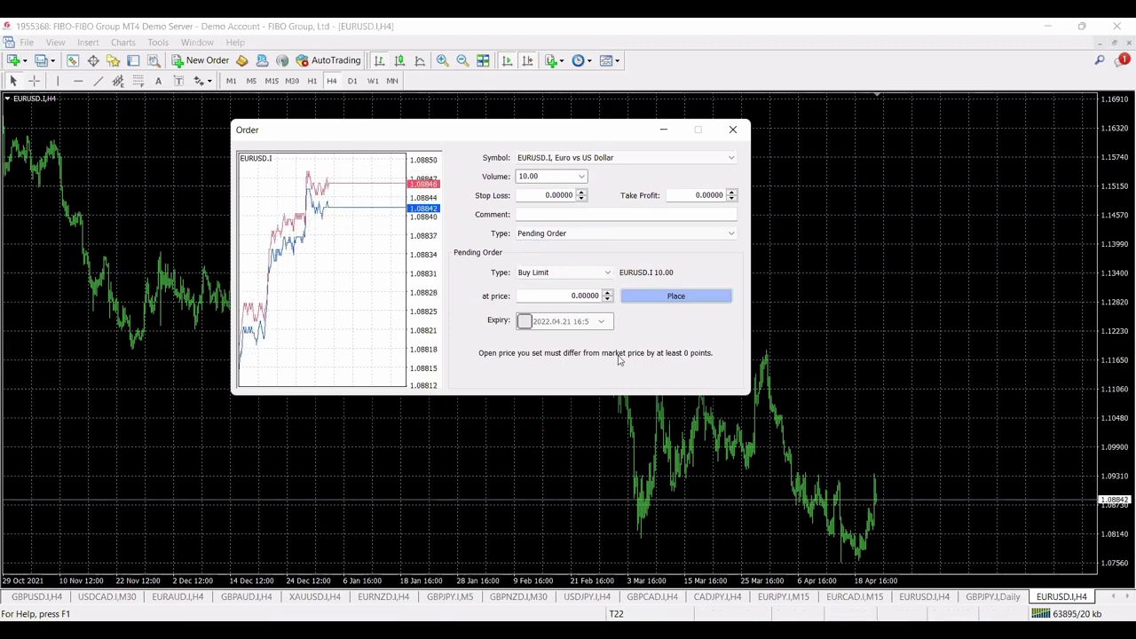
{"action": "double_click", "coordinate": [584, 297]}
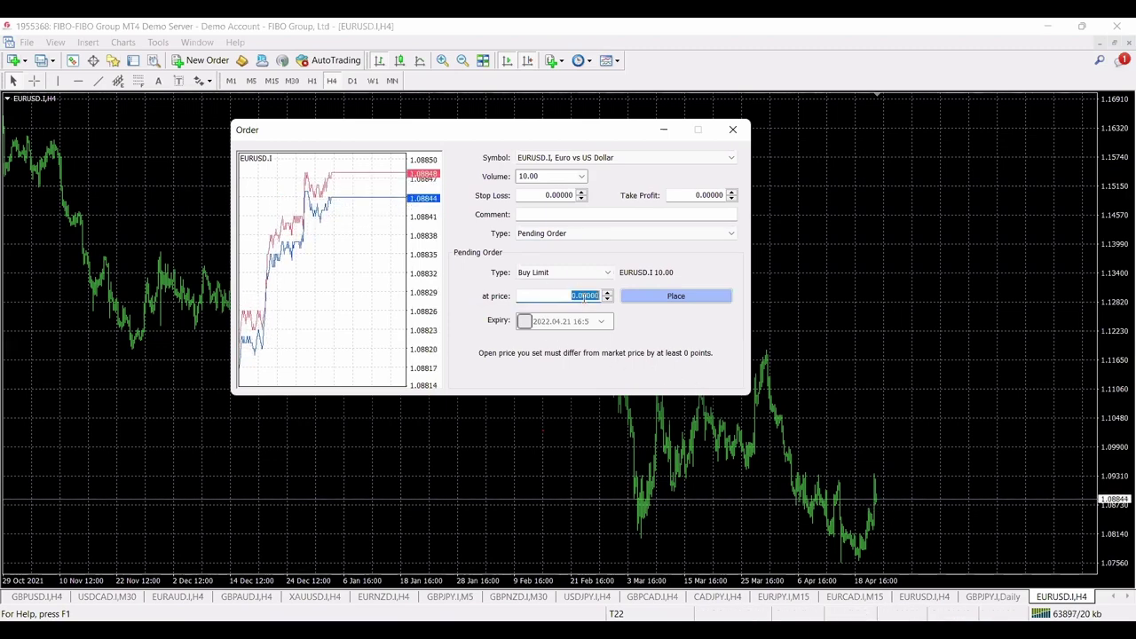
{"action": "right_click", "coordinate": [588, 298]}
{"action": "left_click", "coordinate": [624, 338]}
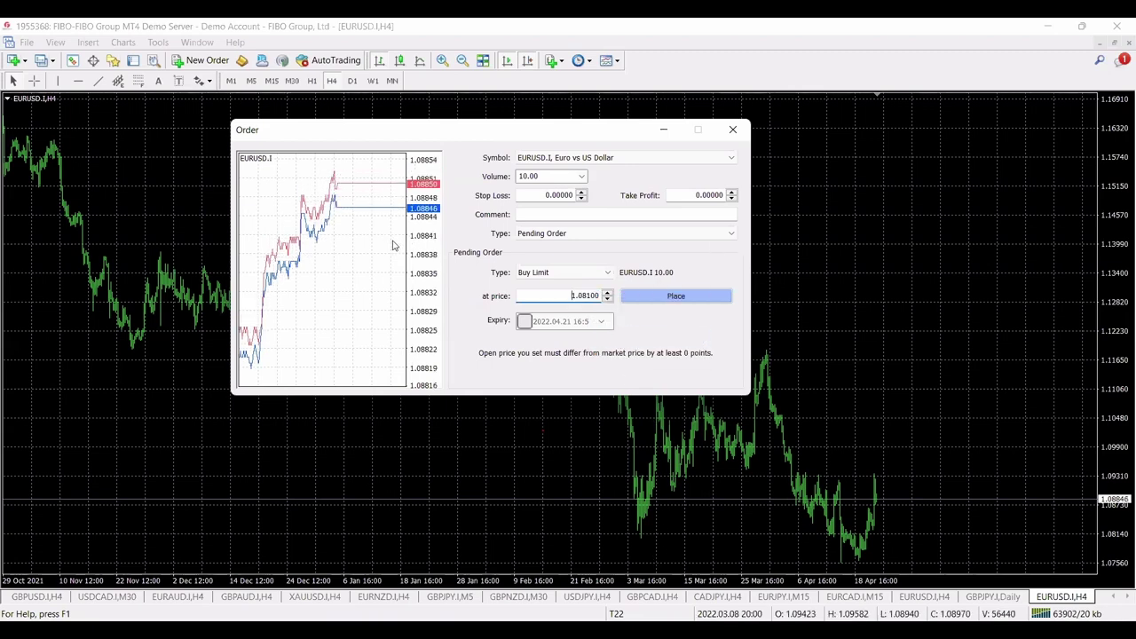
Step: Paste 1.06800 into the order's Stop Loss field
{"action": "key", "text": "alt+Tab"}
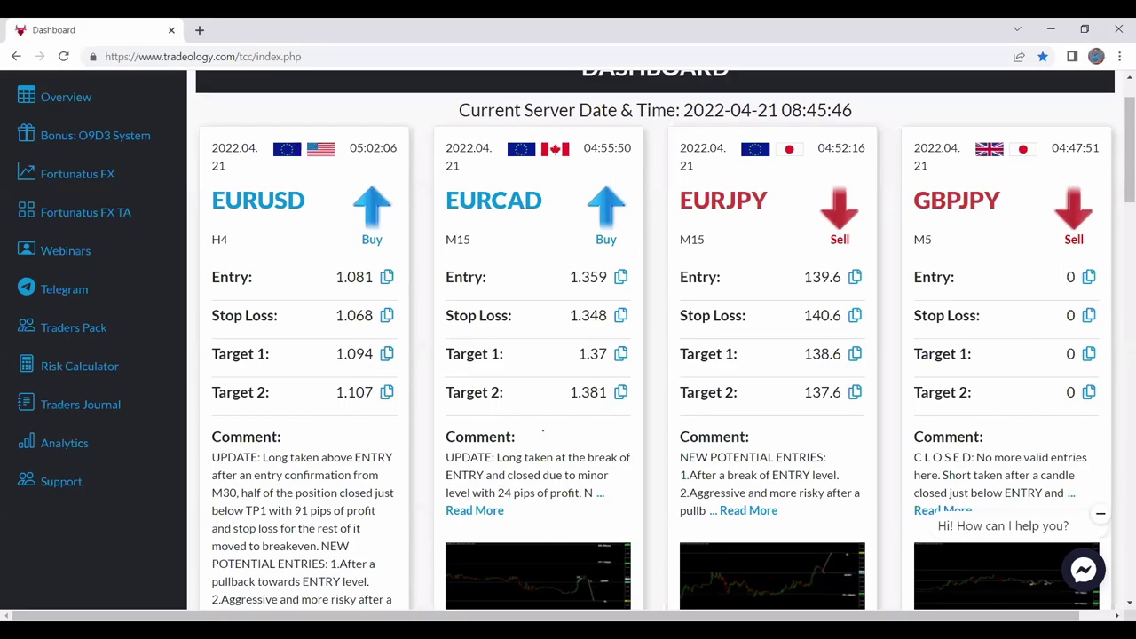
{"action": "key", "text": "alt+Tab"}
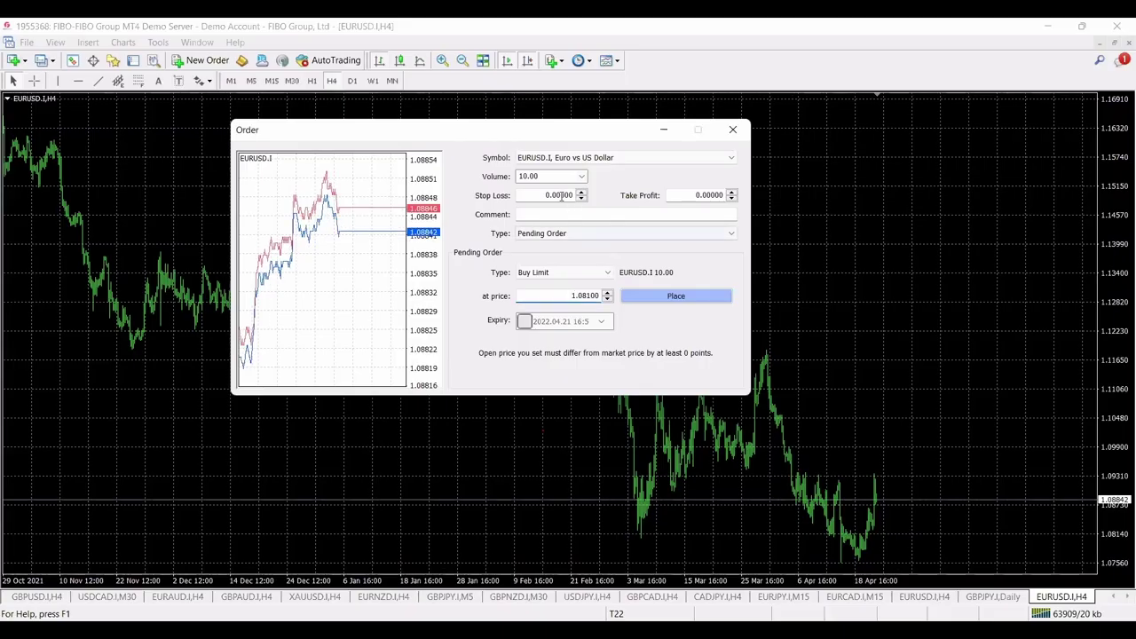
{"action": "left_click", "coordinate": [557, 194]}
{"action": "right_click", "coordinate": [560, 195]}
{"action": "left_click", "coordinate": [596, 240]}
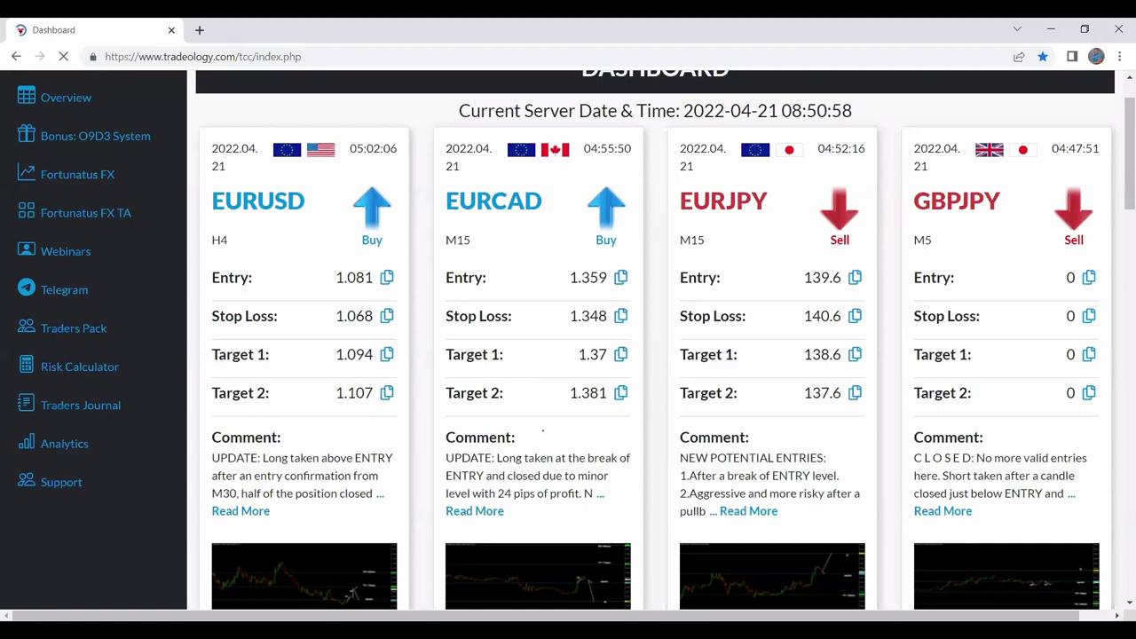
Step: Paste 1.10700 as Take Profit and place the buy limit order
{"action": "key", "text": "alt+Tab"}
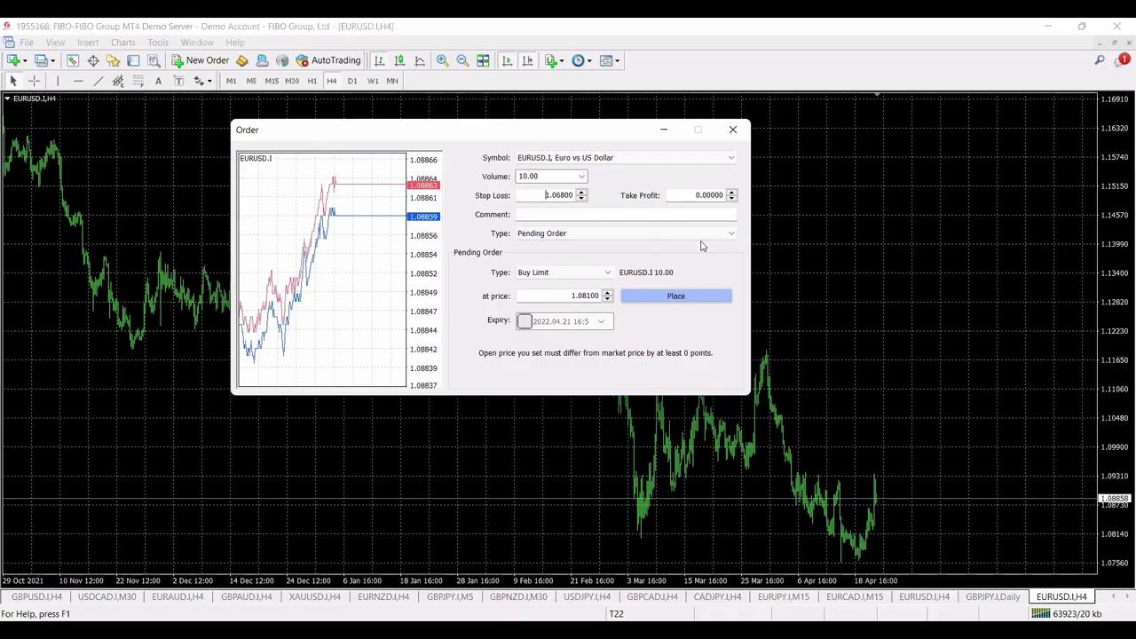
{"action": "double_click", "coordinate": [704, 196]}
{"action": "right_click", "coordinate": [706, 195]}
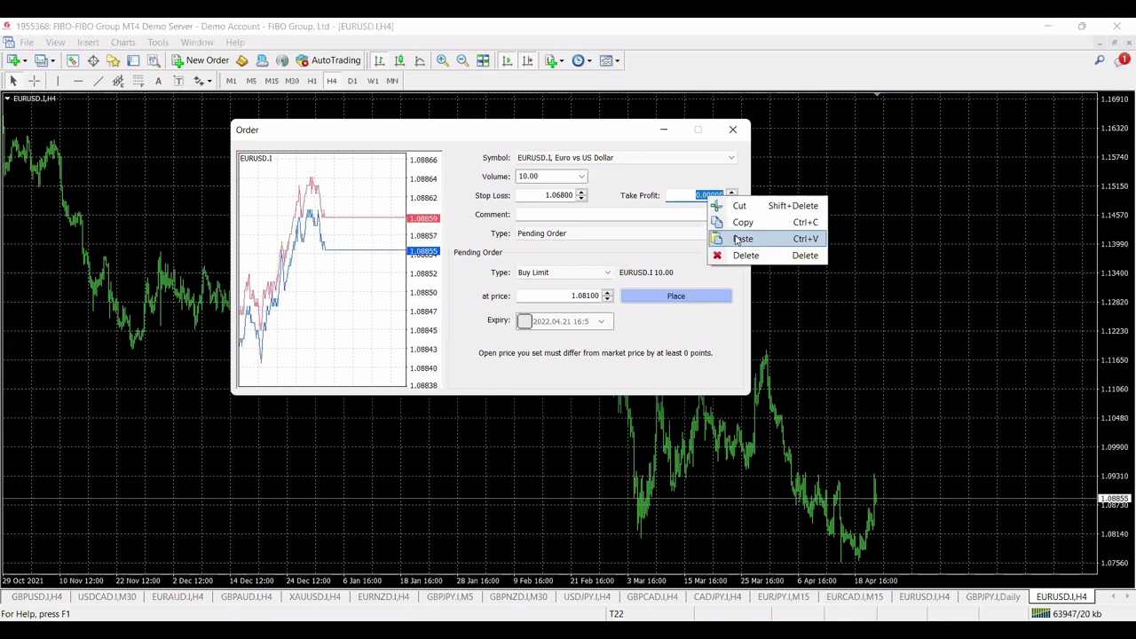
{"action": "left_click", "coordinate": [729, 236]}
{"action": "left_click", "coordinate": [702, 301]}
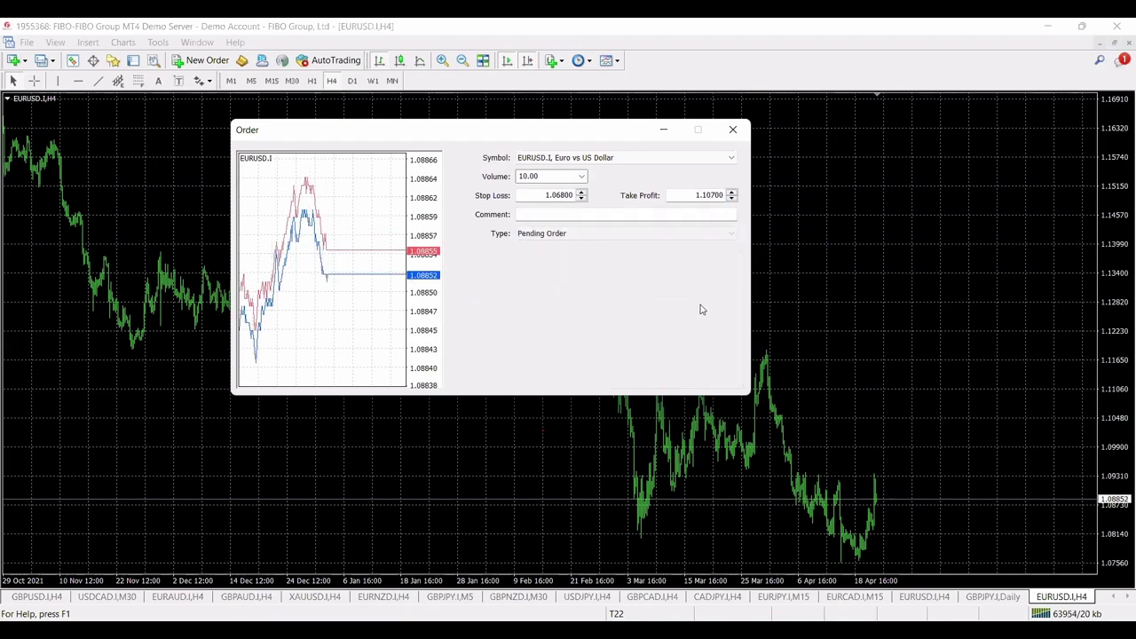
{"action": "key", "text": "Return"}
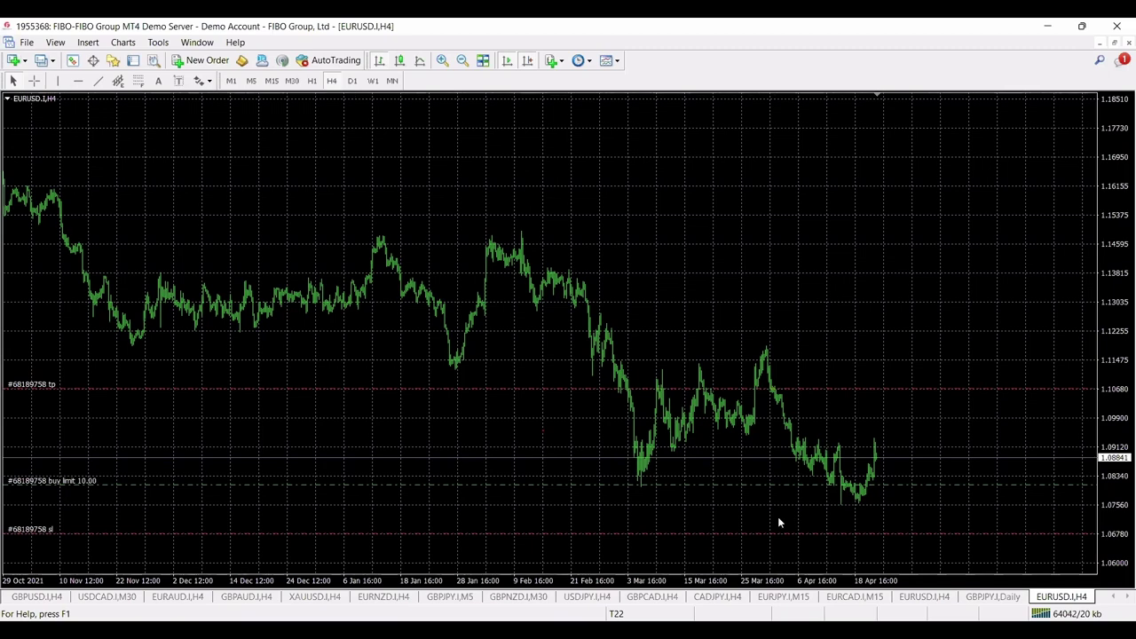
{"action": "mouse_move", "coordinate": [632, 638]}
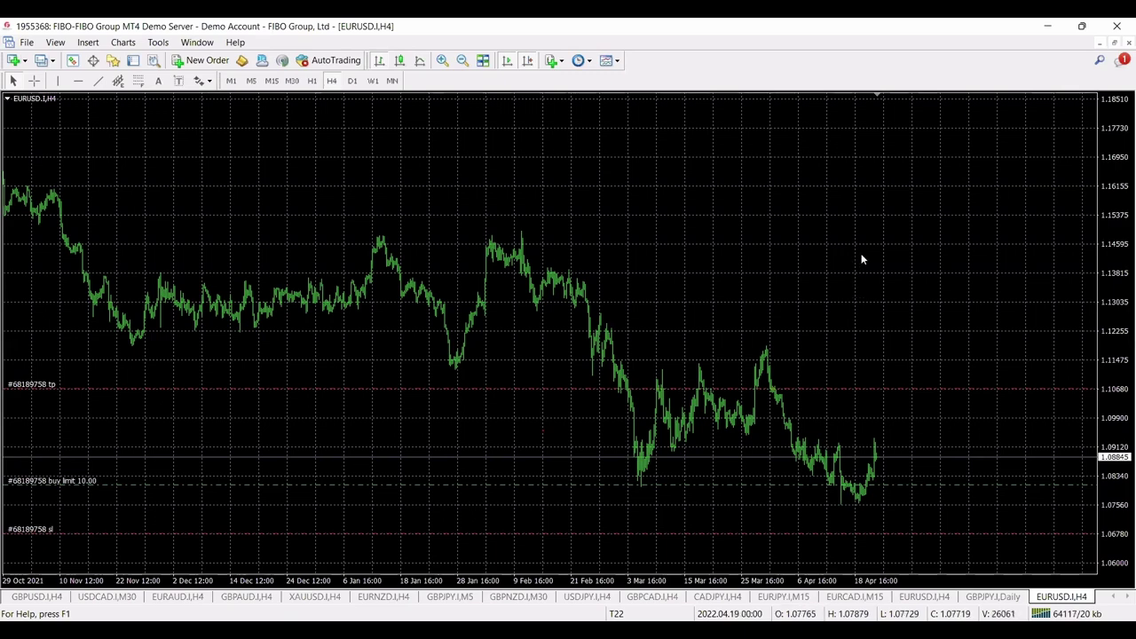
Step: Check the pending order's actions, then load a saved indicator template onto the chart
{"action": "right_click", "coordinate": [942, 485]}
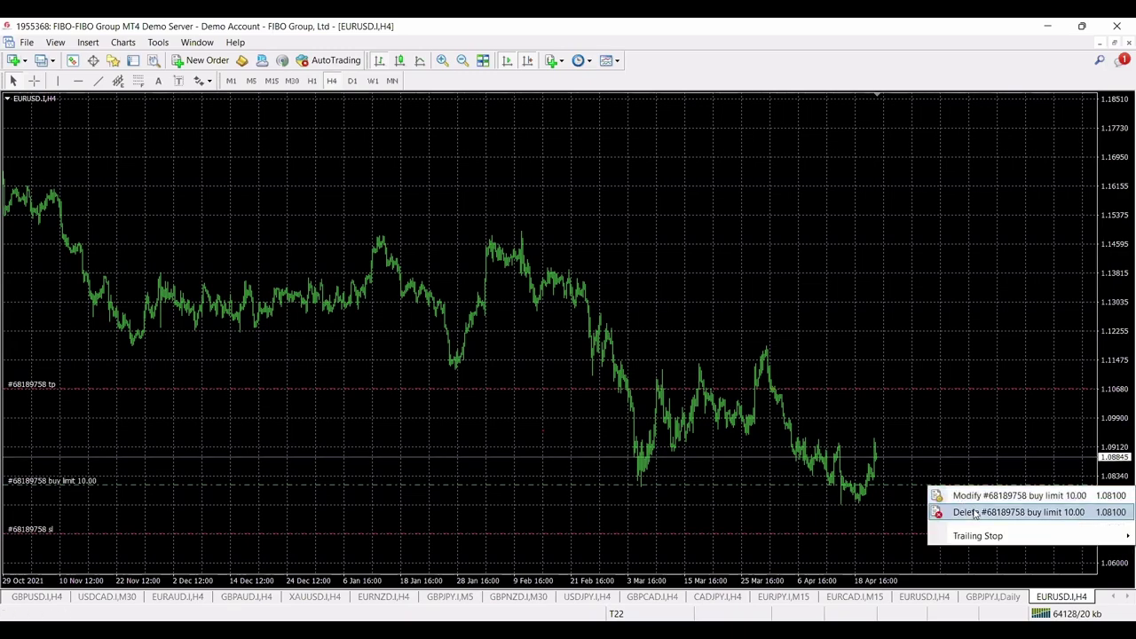
{"action": "left_click", "coordinate": [899, 269]}
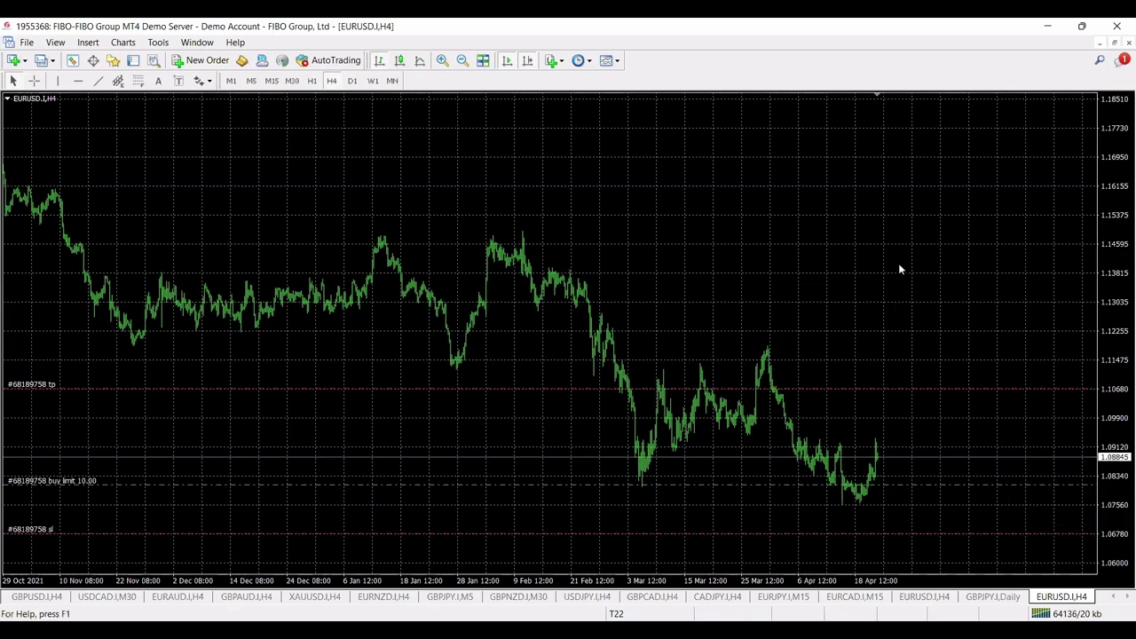
{"action": "scroll", "coordinate": [894, 260], "scroll_direction": "down", "scroll_amount": 3}
{"action": "scroll", "coordinate": [835, 304], "scroll_direction": "up", "scroll_amount": 3}
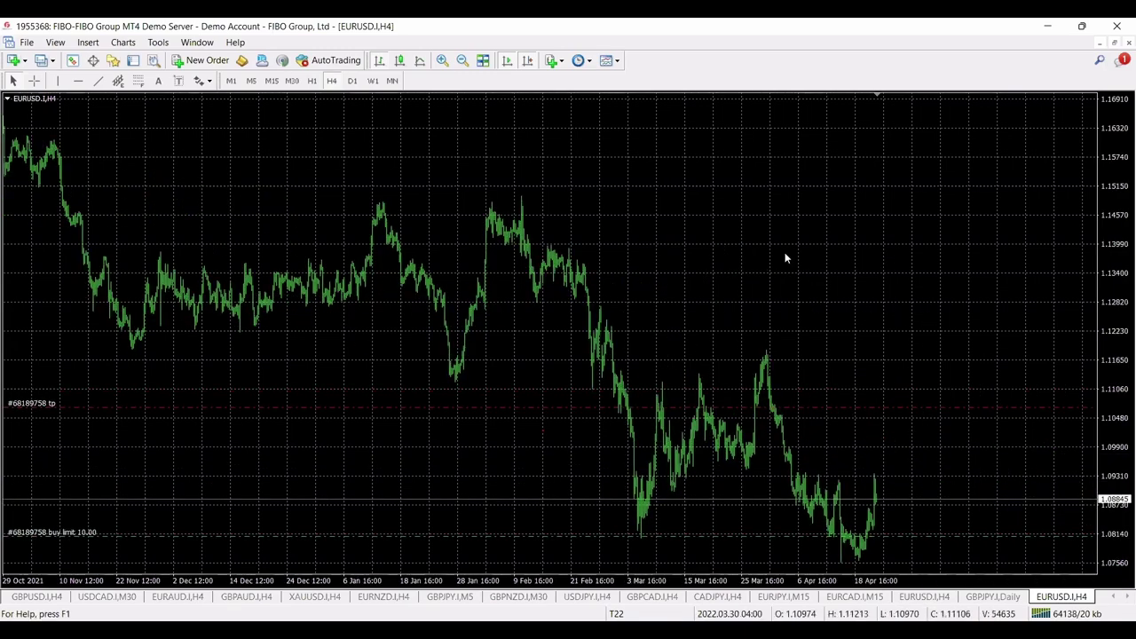
{"action": "right_click", "coordinate": [821, 187]}
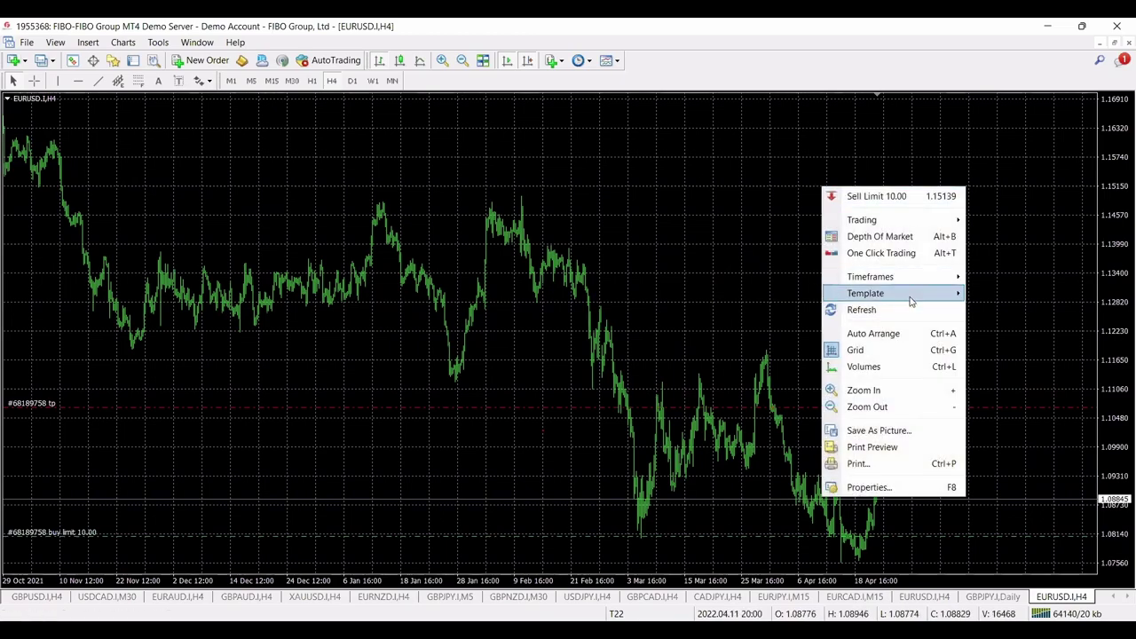
{"action": "left_click", "coordinate": [1000, 410]}
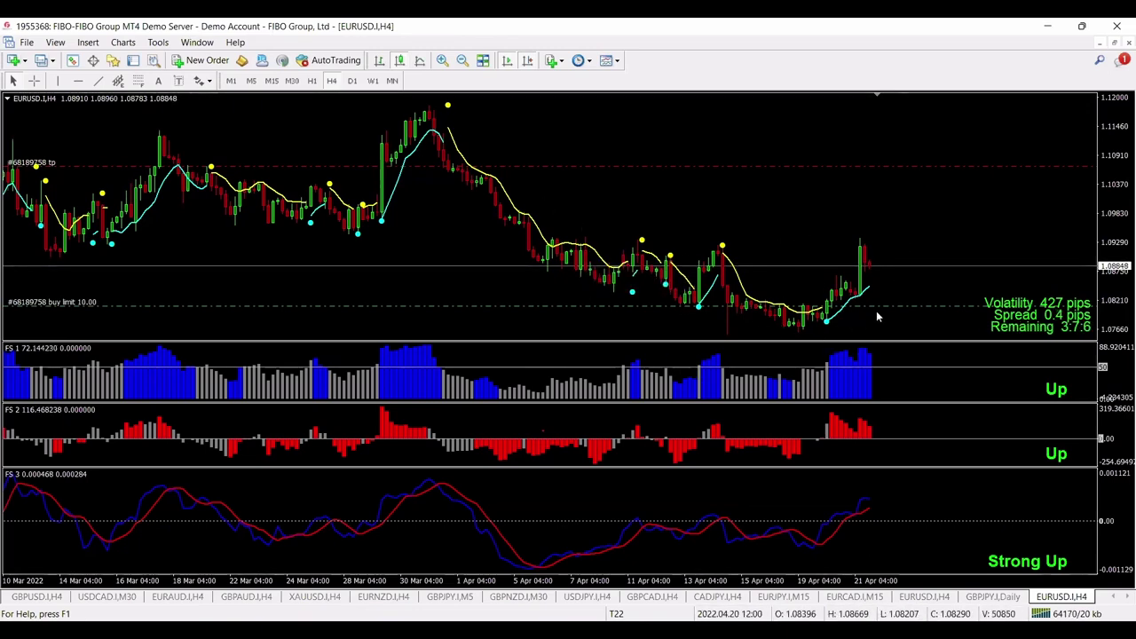
Step: Apply the Empty template so the chart shows plain candlesticks
{"action": "right_click", "coordinate": [915, 219]}
{"action": "mouse_move", "coordinate": [958, 360]}
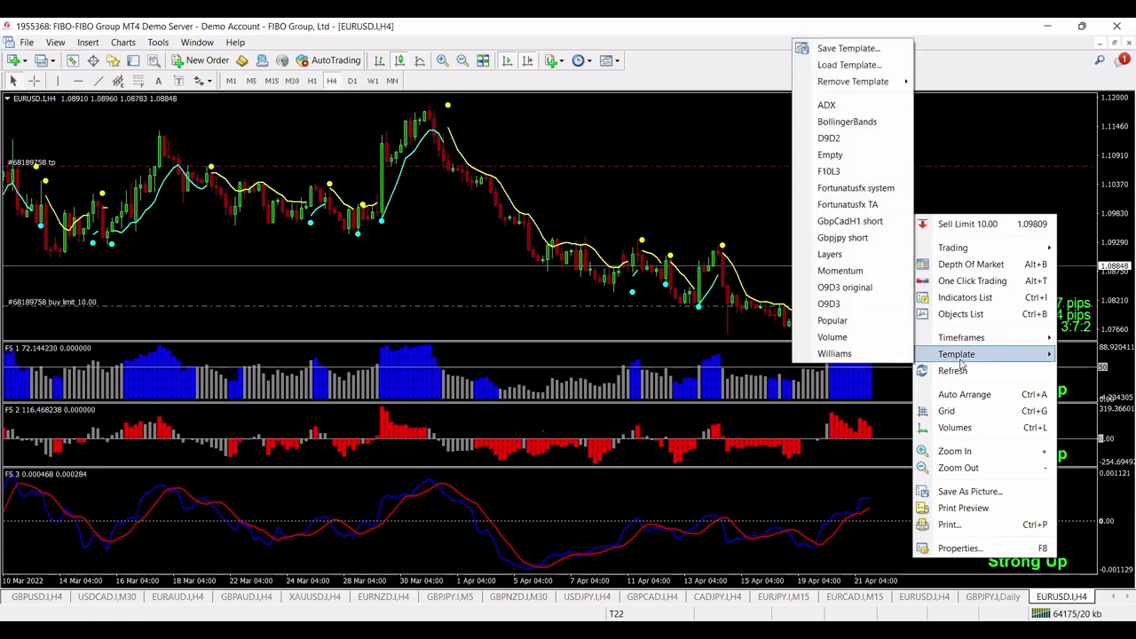
{"action": "left_click", "coordinate": [830, 155]}
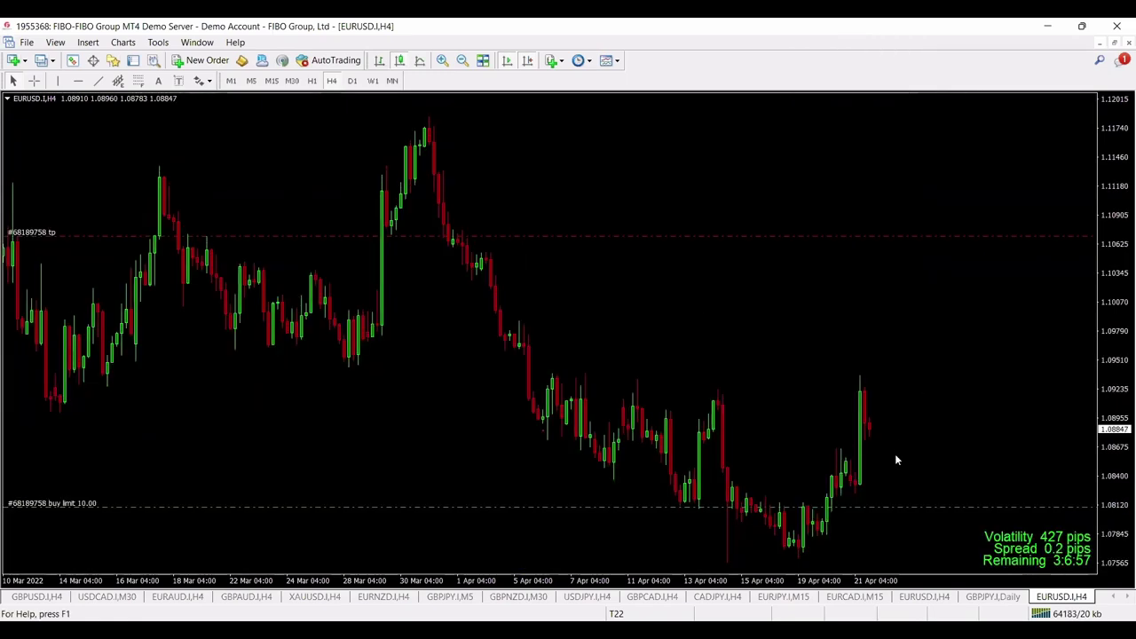
Step: Delete the pending buy limit order and minimize MetaTrader 4
{"action": "right_click", "coordinate": [898, 508]}
{"action": "left_click", "coordinate": [923, 532]}
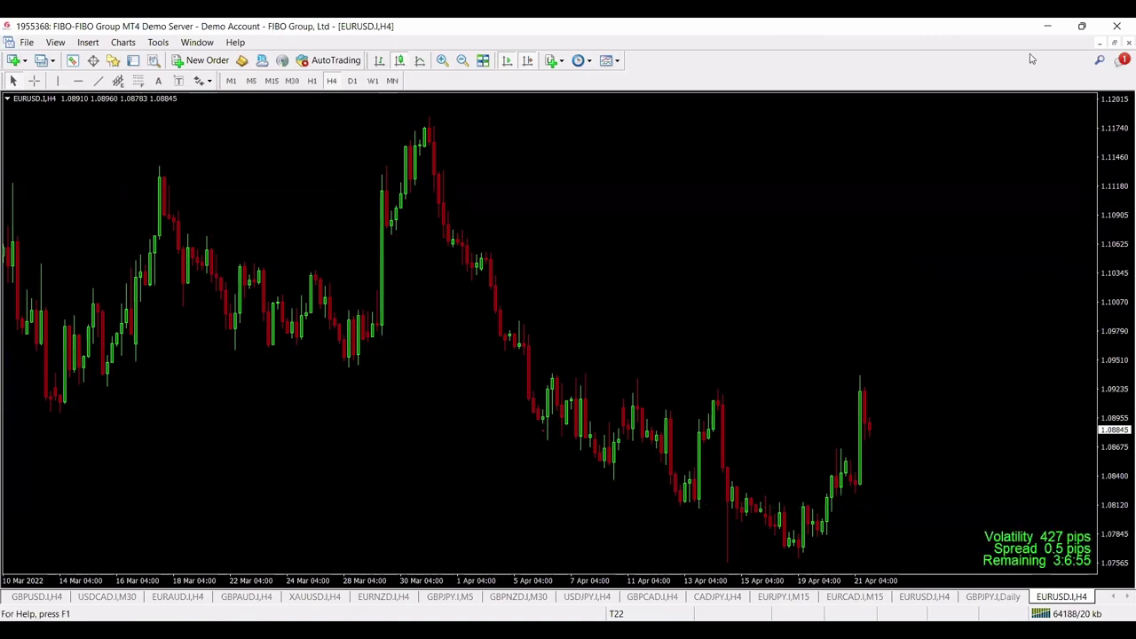
{"action": "left_click", "coordinate": [1046, 30]}
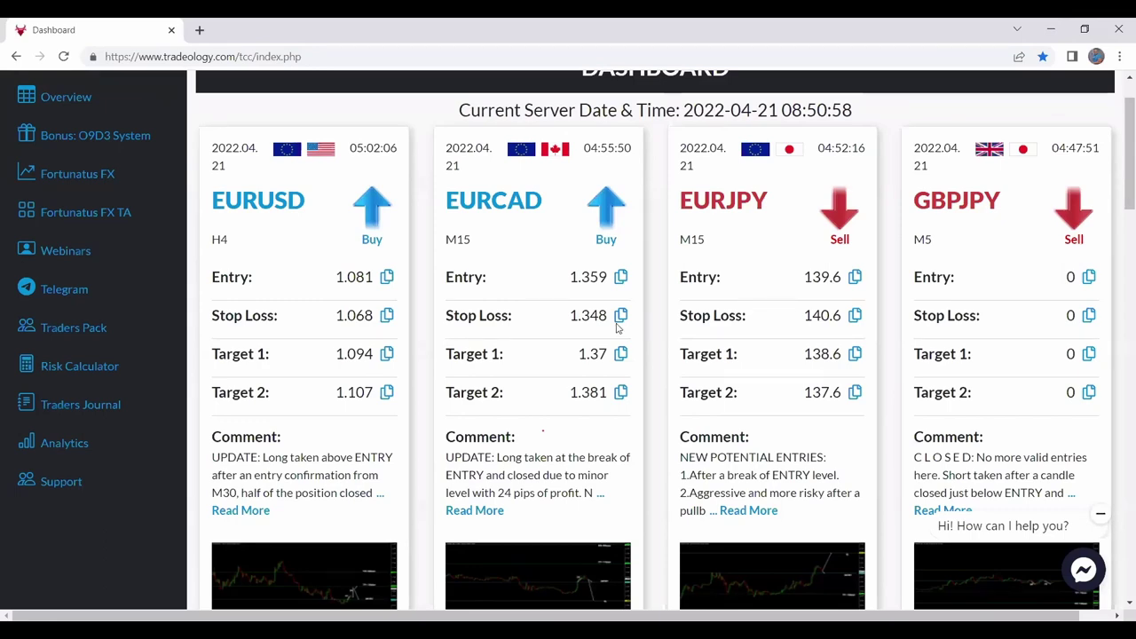
{"action": "scroll", "coordinate": [642, 329], "scroll_direction": "down", "scroll_amount": 1}
{"action": "scroll", "coordinate": [643, 328], "scroll_direction": "down", "scroll_amount": 2}
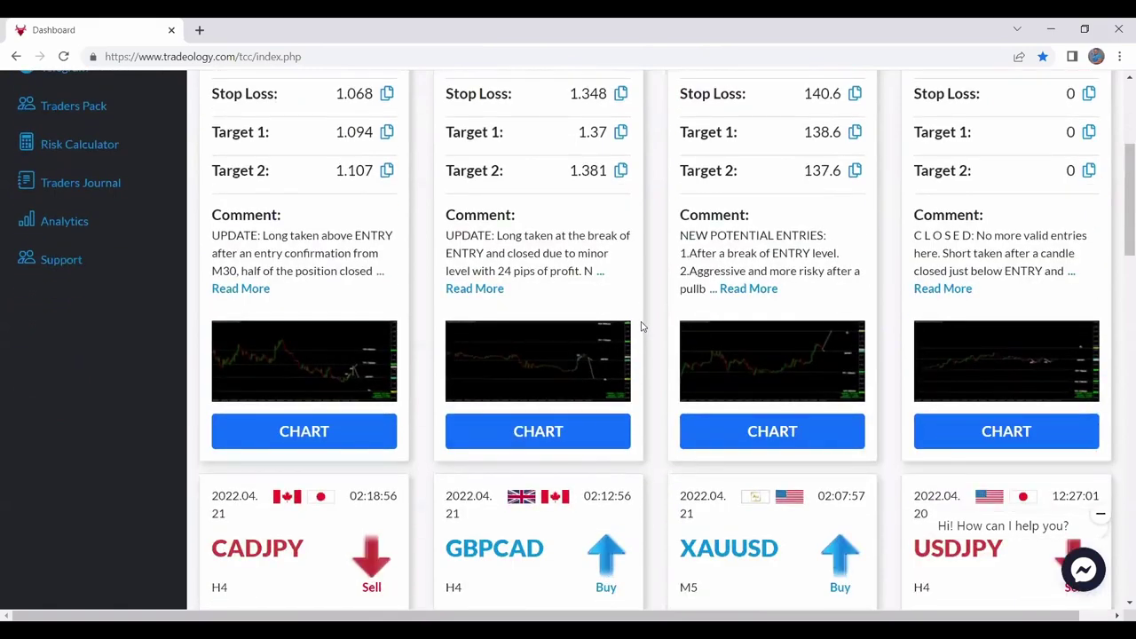